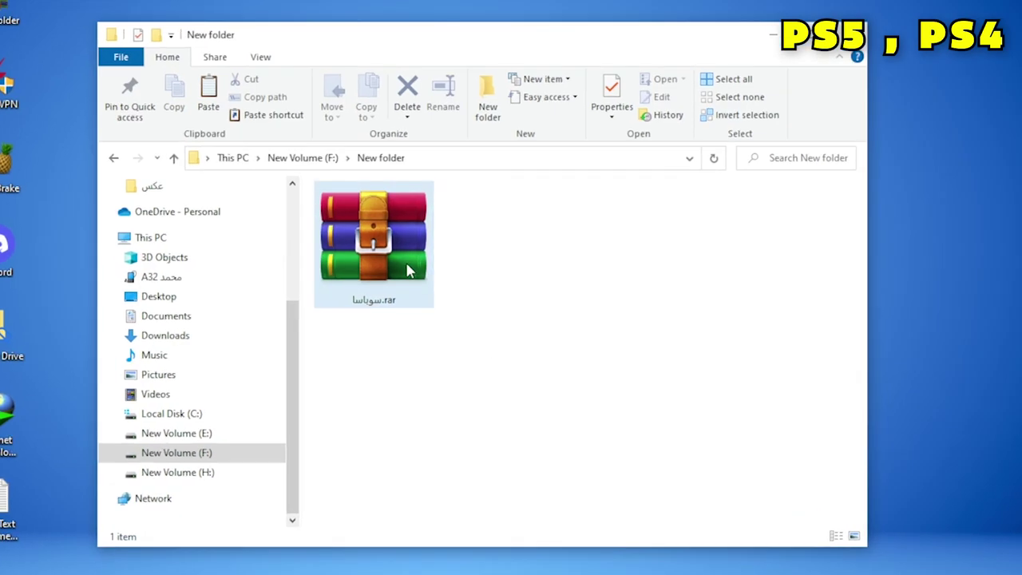
Extract the سوباسا.rar archive into its current folder.
left_click(410, 276)
right_click(407, 271)
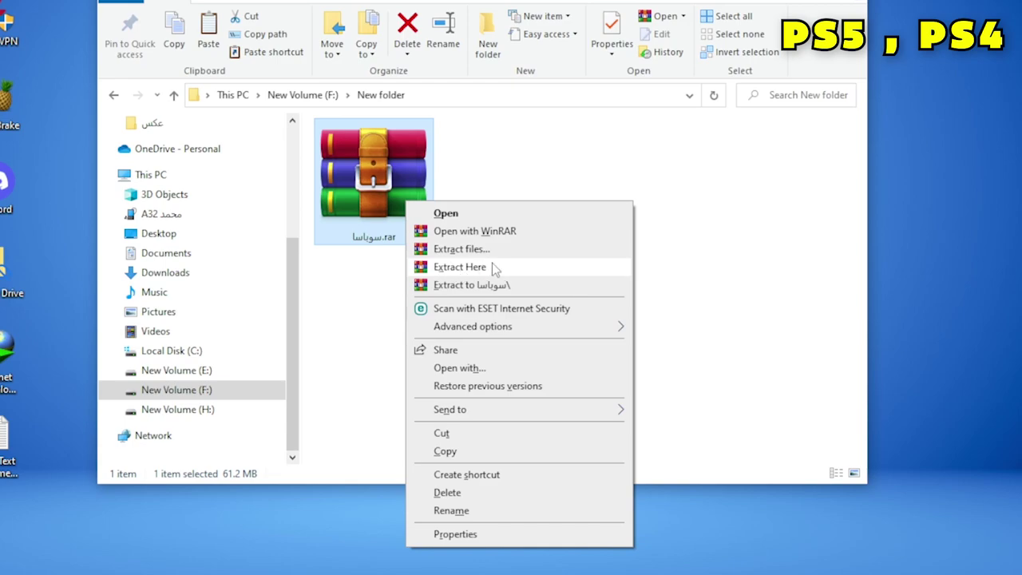
left_click(487, 268)
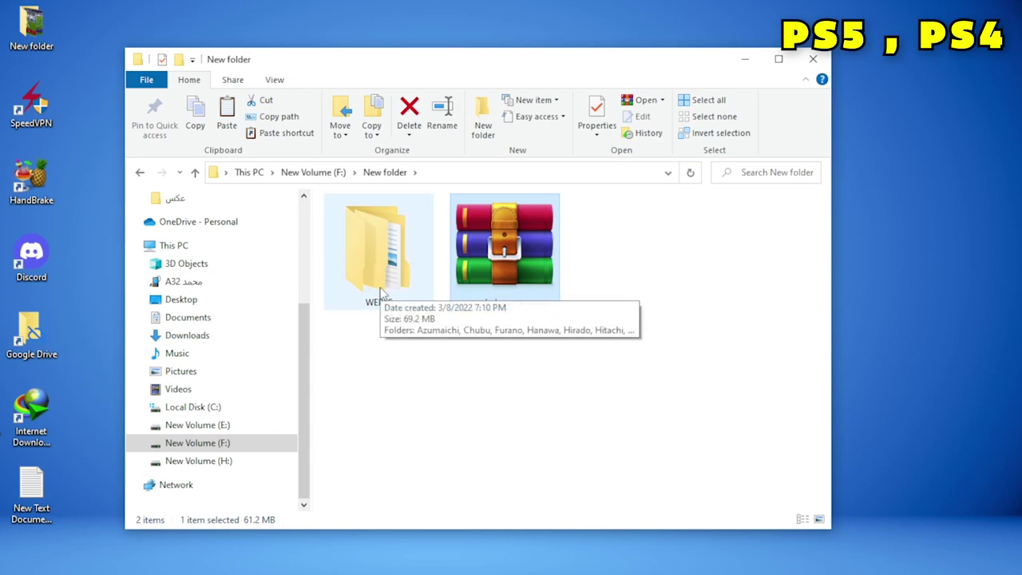
Copy the extracted WEPES folder to the root of USB Drive (D:).
left_click(379, 297)
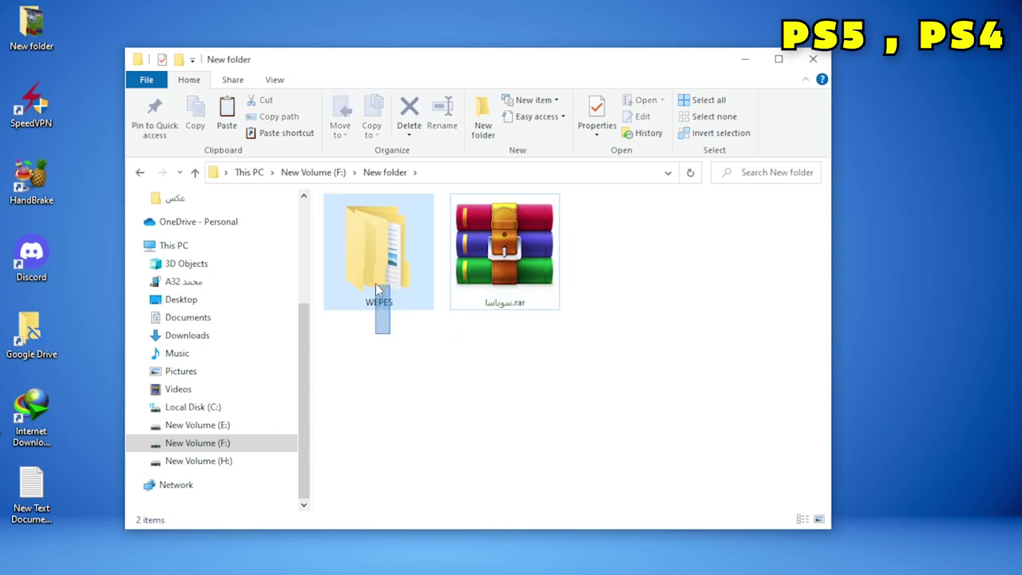
right_click(362, 246)
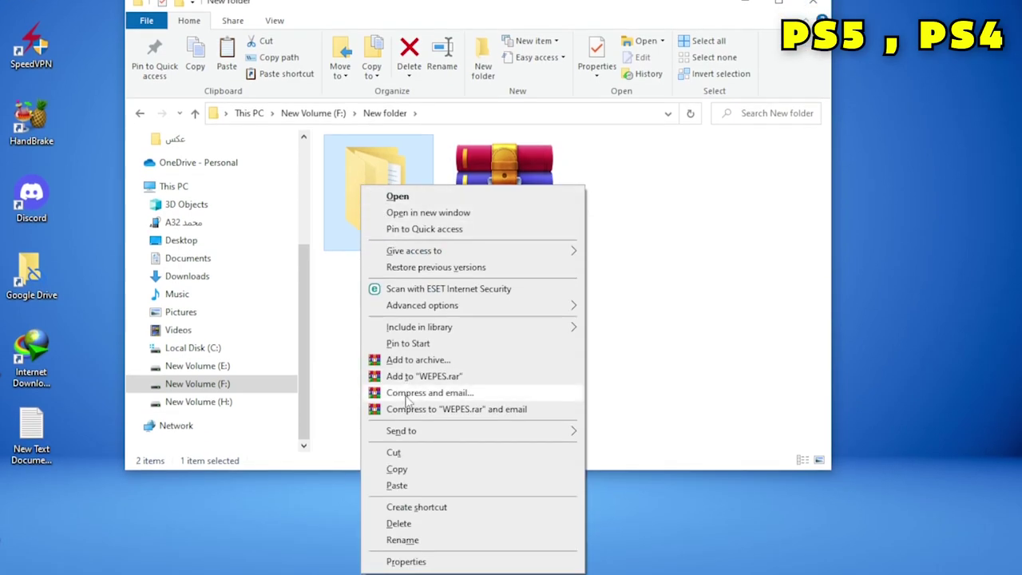
left_click(397, 485)
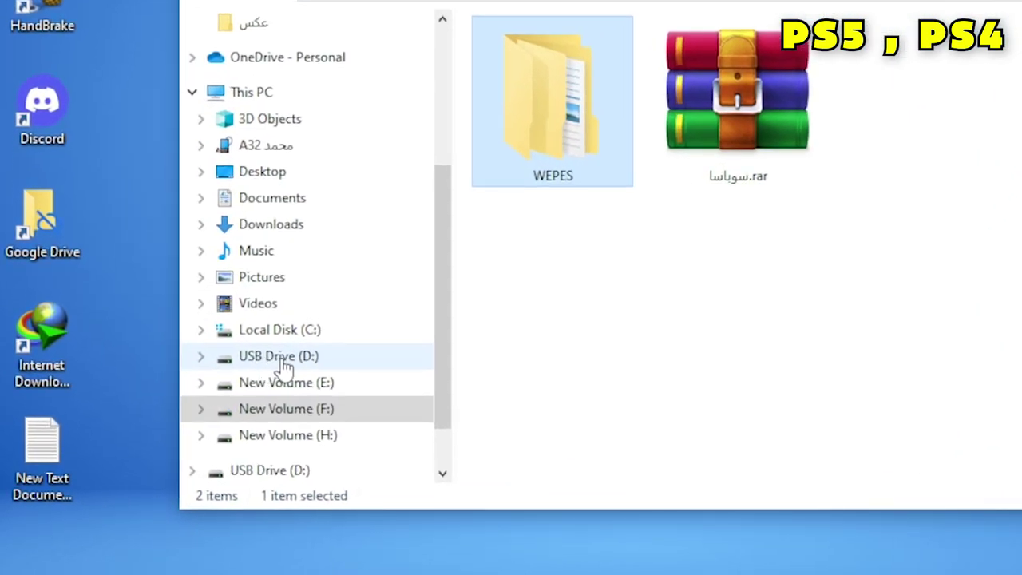
left_click(284, 360)
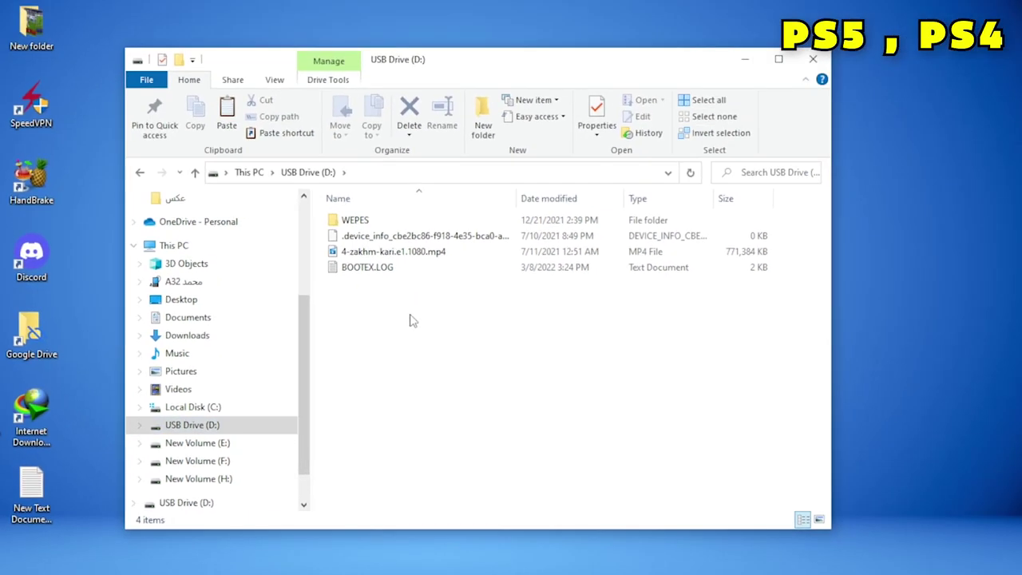
right_click(409, 319)
left_click(458, 418)
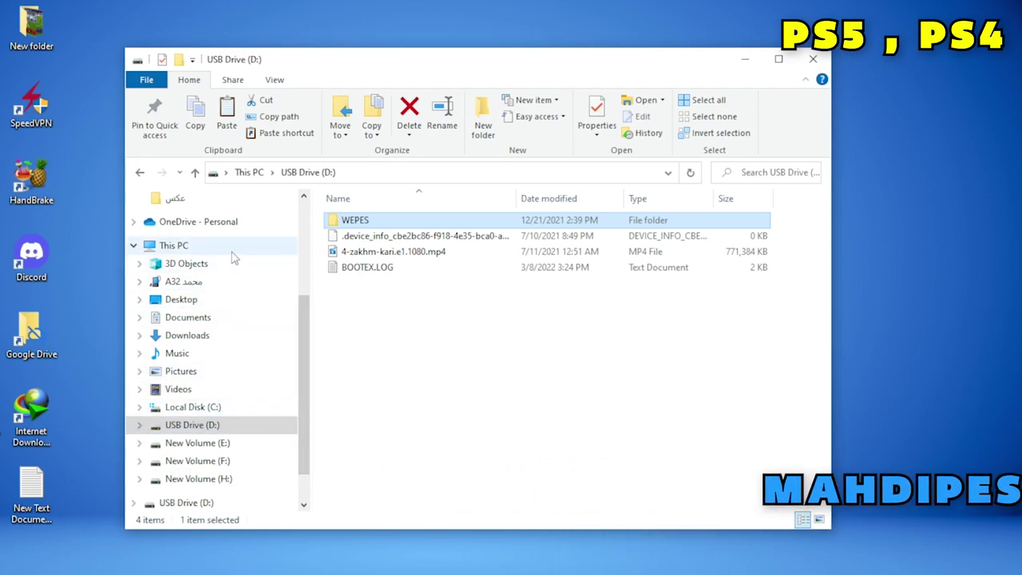
Open the format settings of USB Drive (D:) and choose FAT32 as the file system.
left_click(173, 245)
scroll(611, 452, "down", 1)
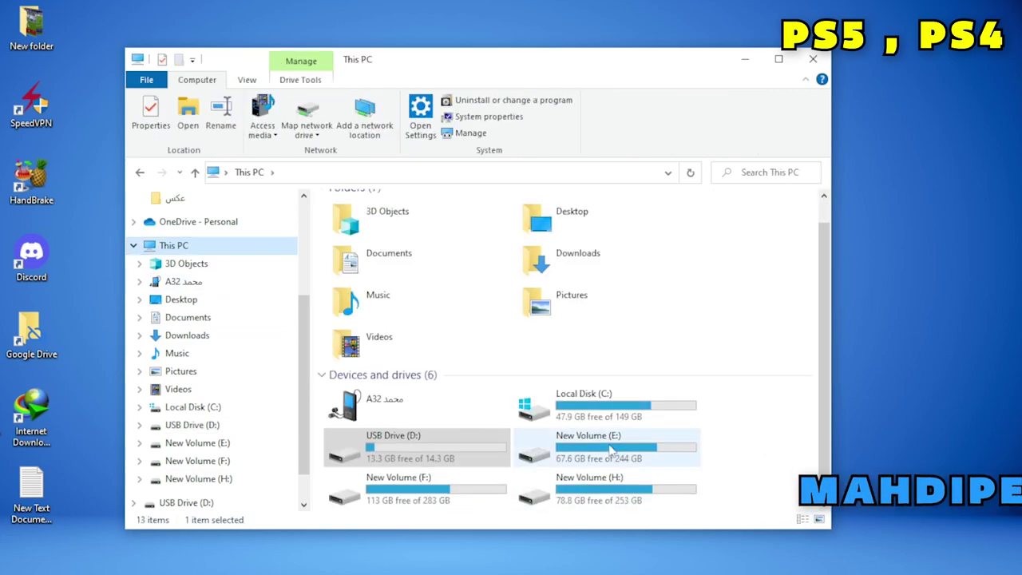
right_click(459, 457)
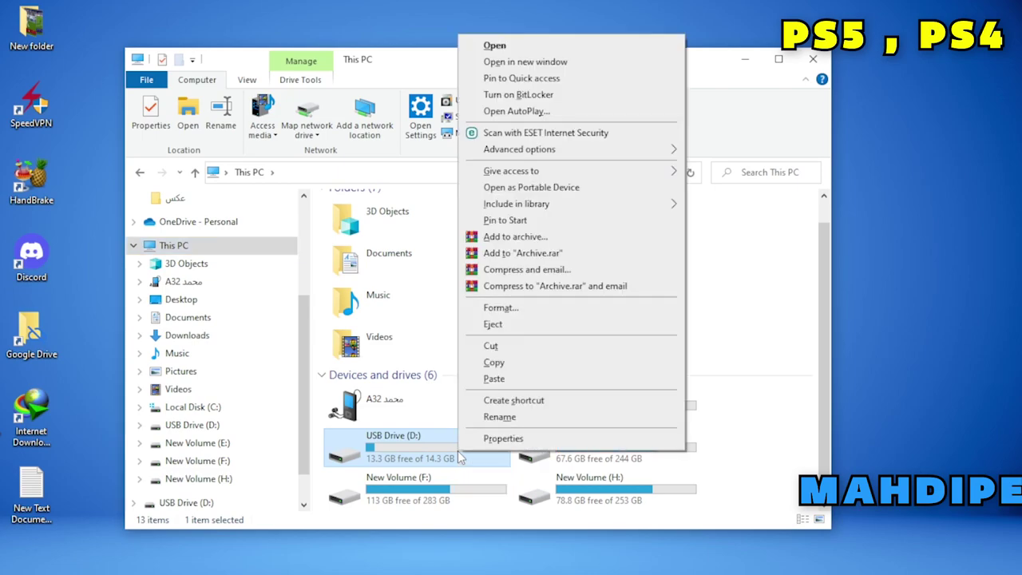
left_click(513, 312)
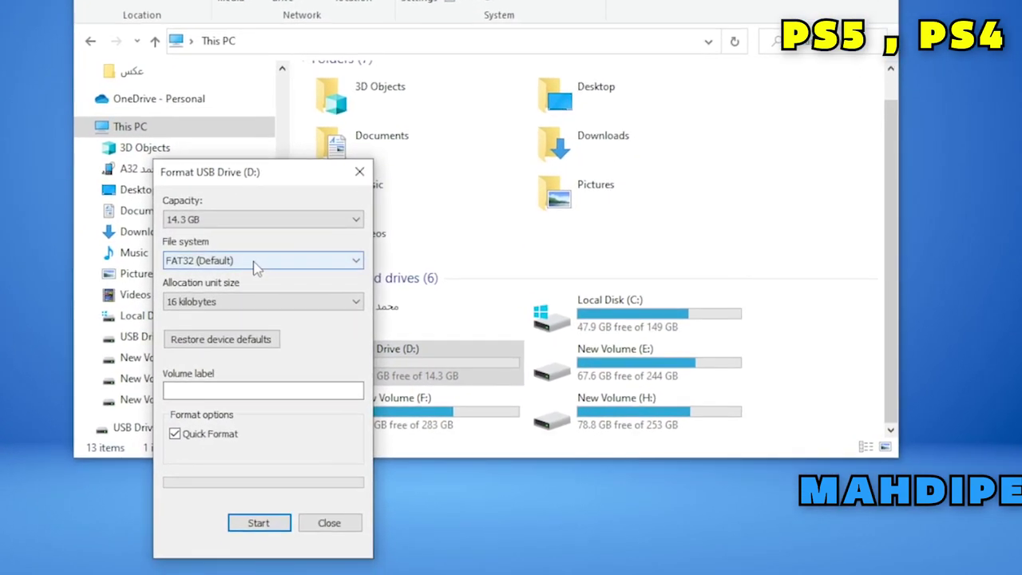
left_click(211, 265)
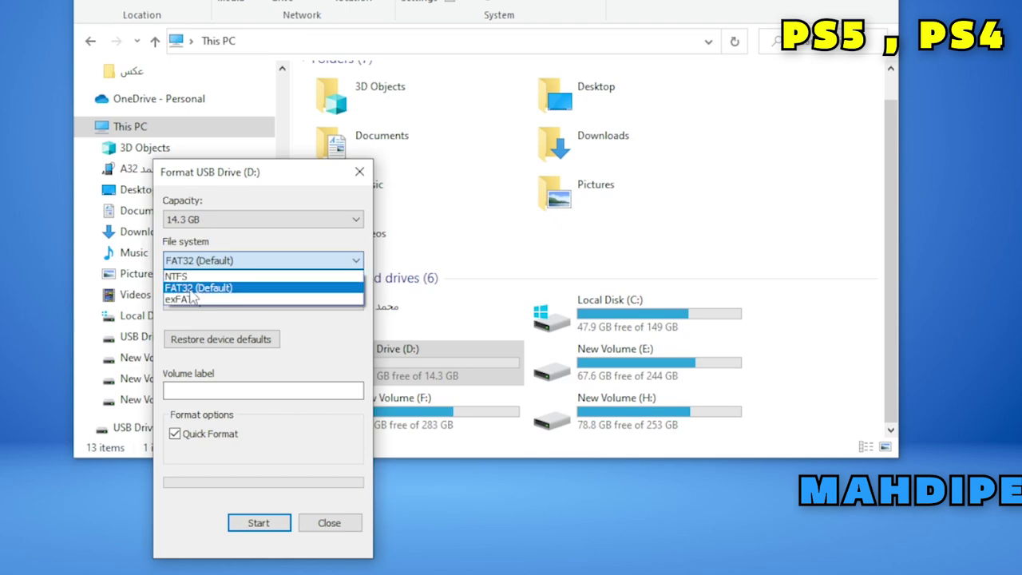
left_click(196, 288)
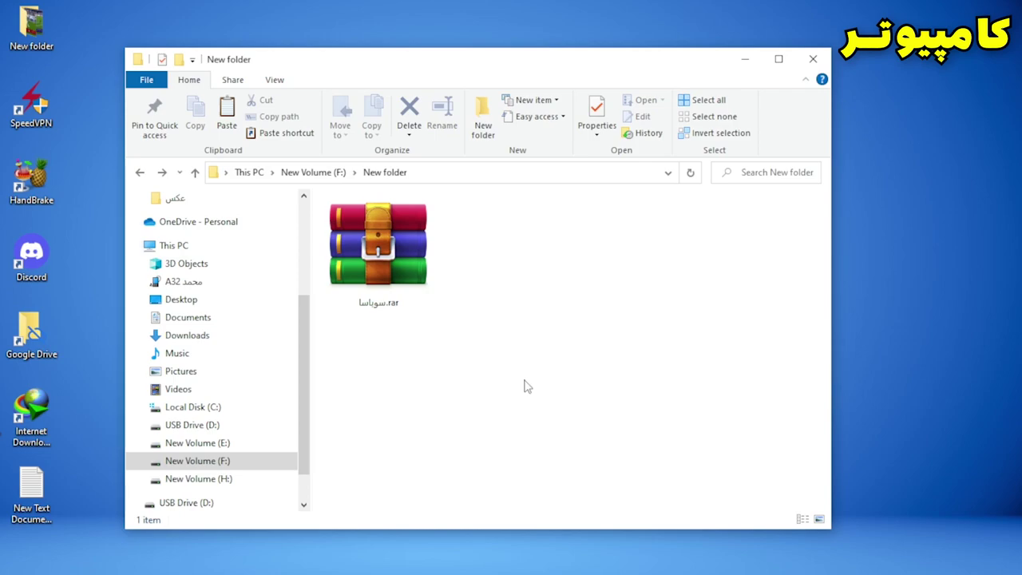
Extract the WEPES folder from سوباسا.rar into New folder on drive F: for the computer installation.
left_click(402, 275)
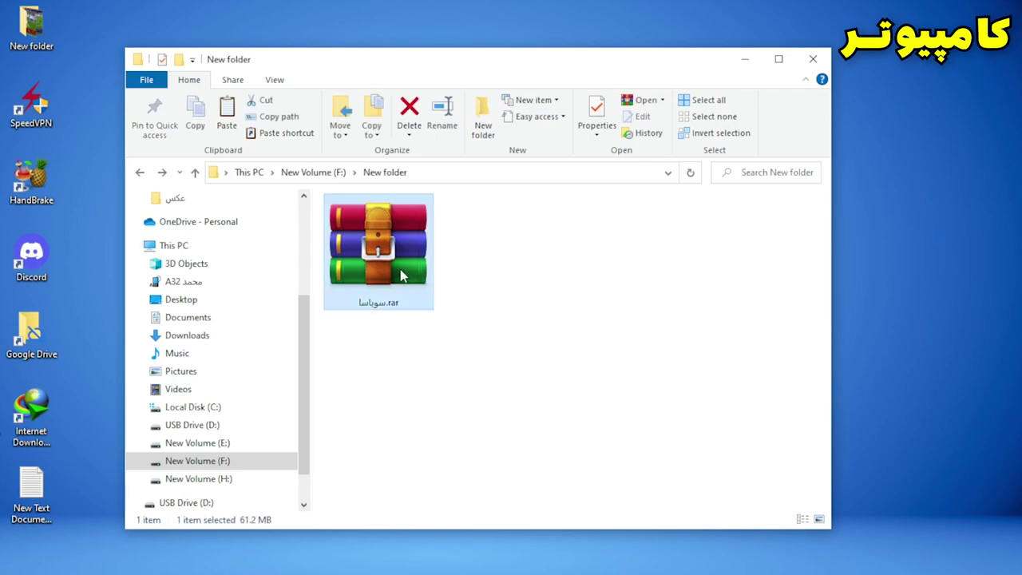
right_click(397, 273)
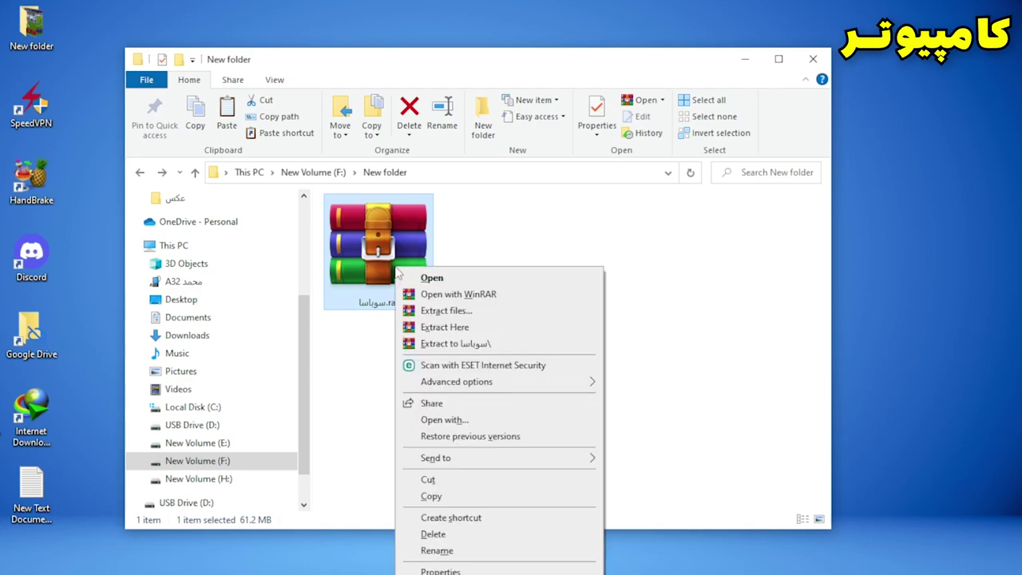
left_click(452, 294)
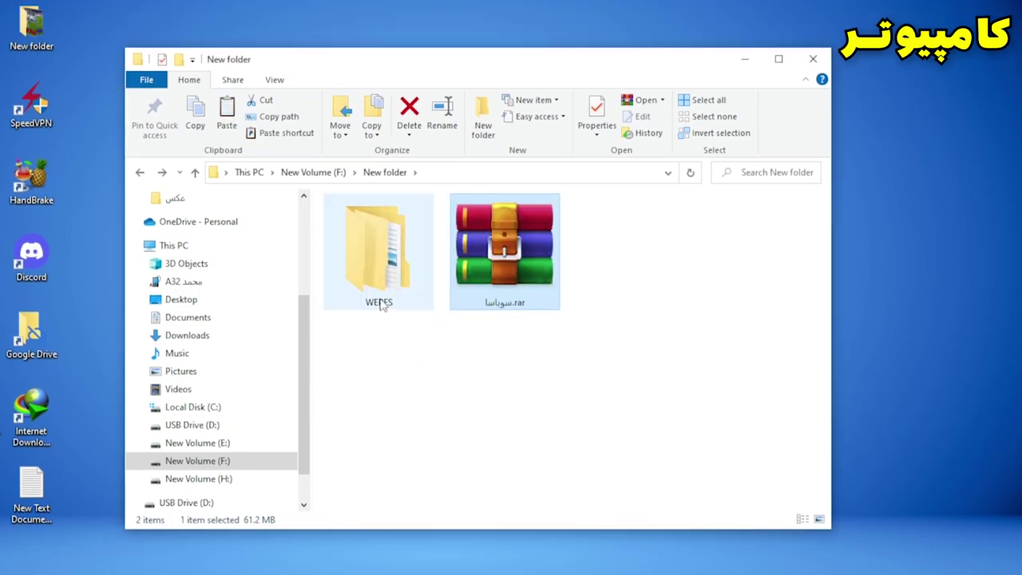
Open the extracted WEPES folder and copy all of its contents.
left_click(397, 307)
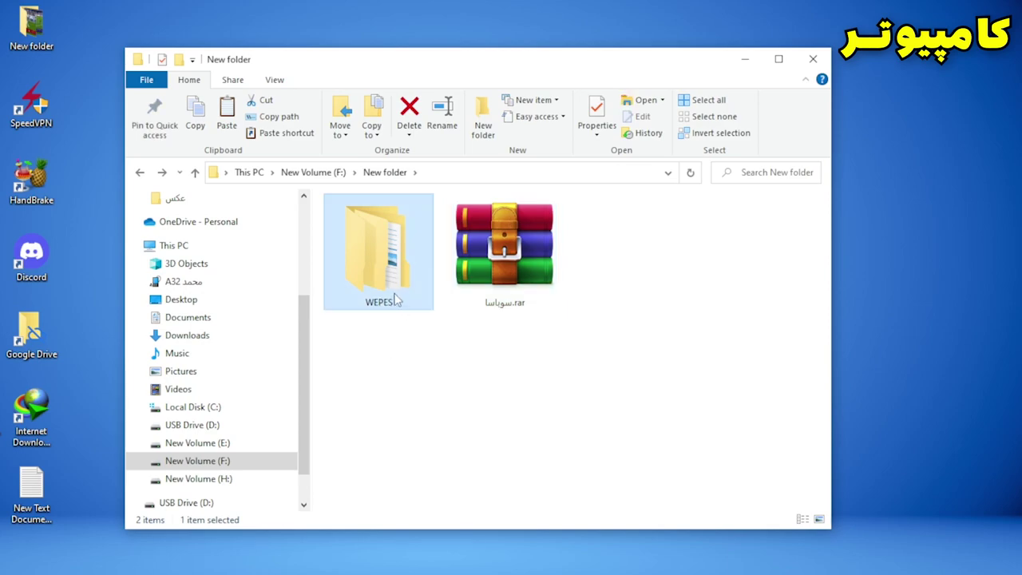
double_click(397, 279)
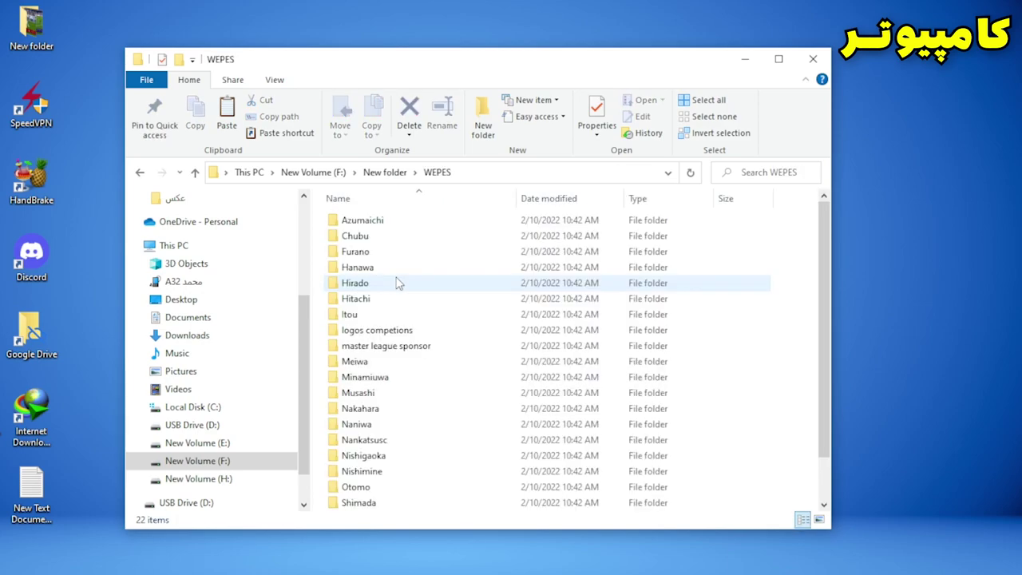
scroll(422, 344, "down", 1)
scroll(424, 344, "up", 1)
left_click(427, 332)
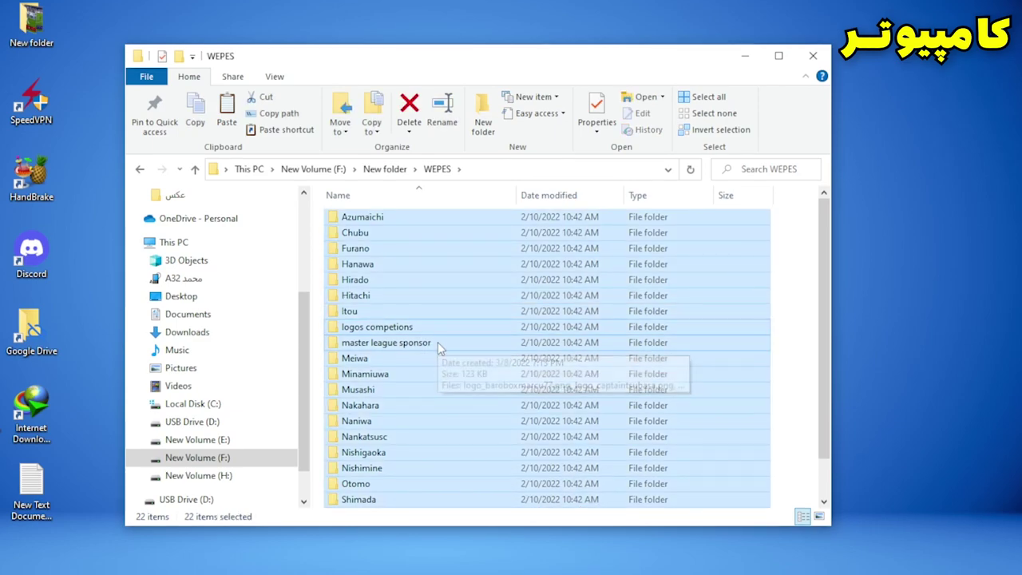
right_click(437, 349)
left_click(475, 461)
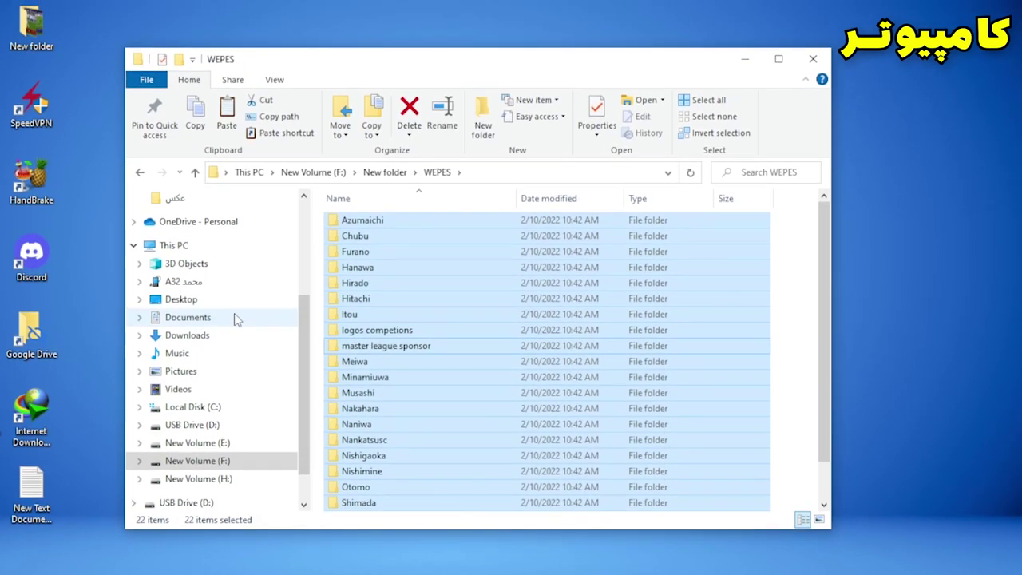
Paste the copied folders into Documents > KONAMI > eFootball PES 2021 SEASON UPDATE > WEPES.
left_click(169, 252)
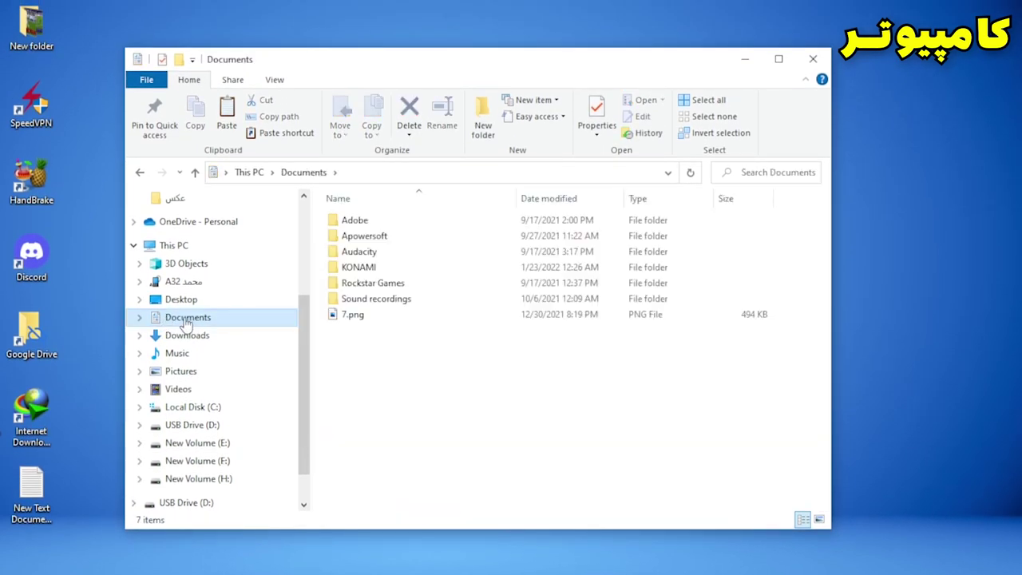
double_click(360, 267)
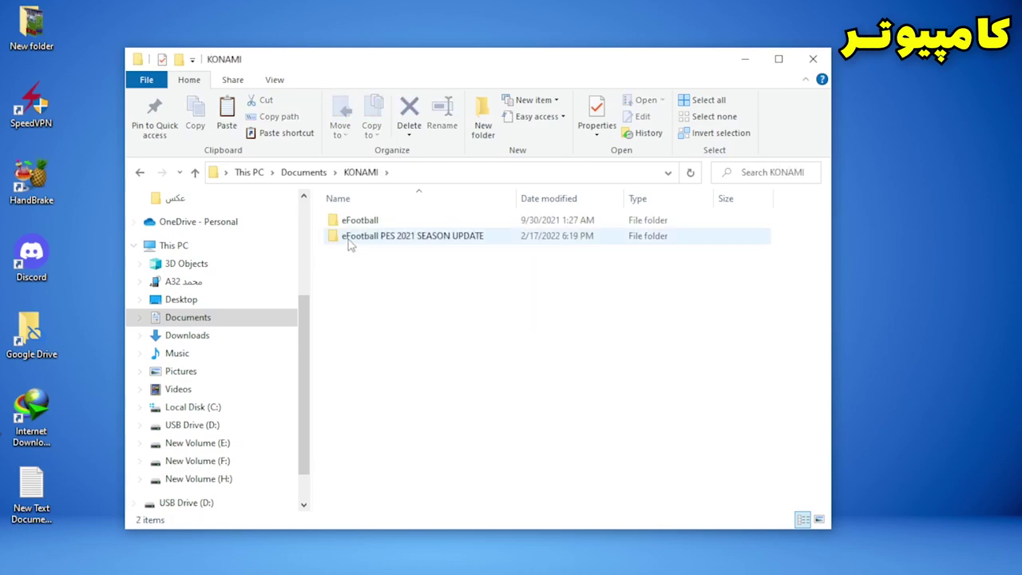
double_click(387, 238)
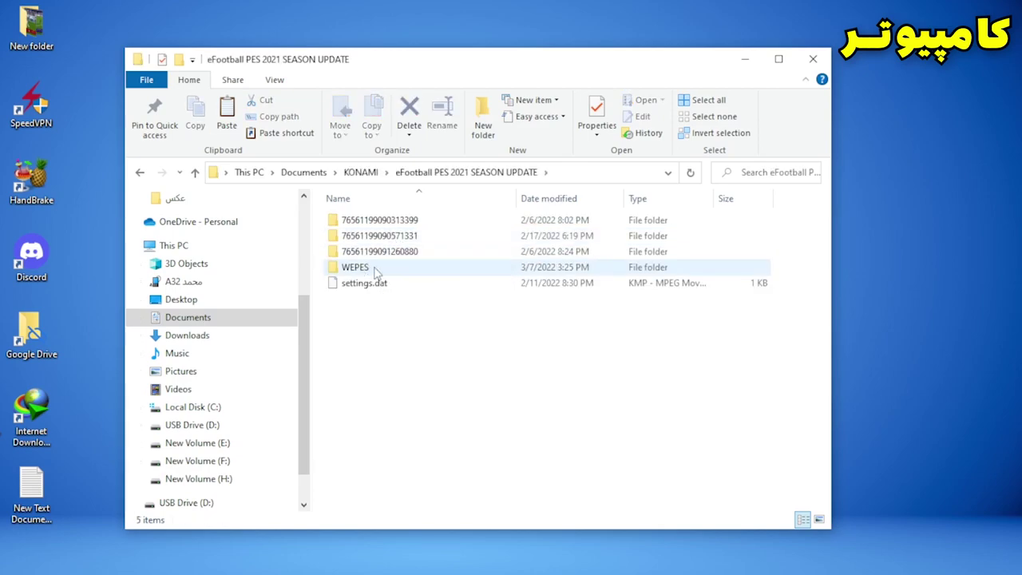
double_click(355, 269)
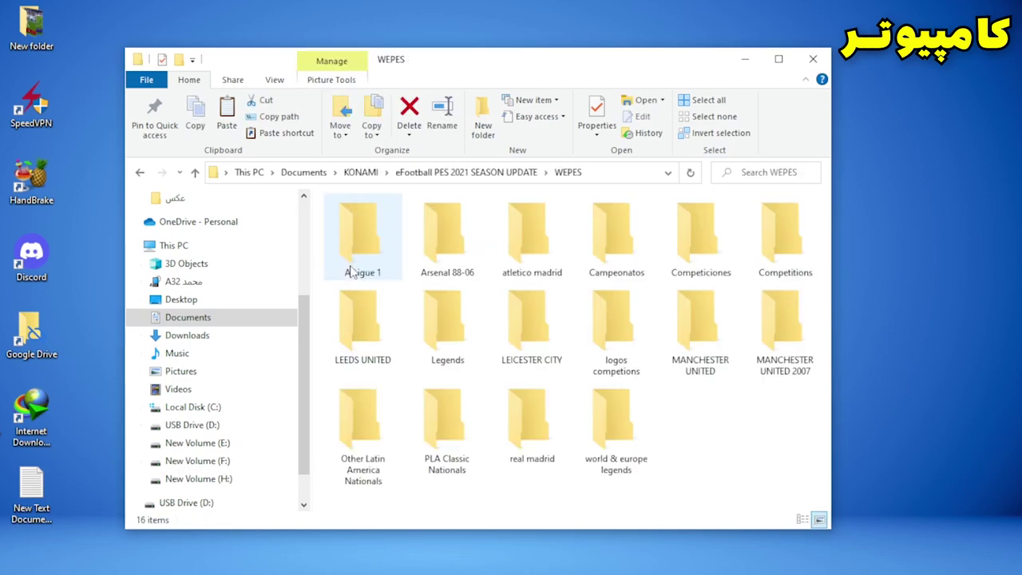
right_click(688, 430)
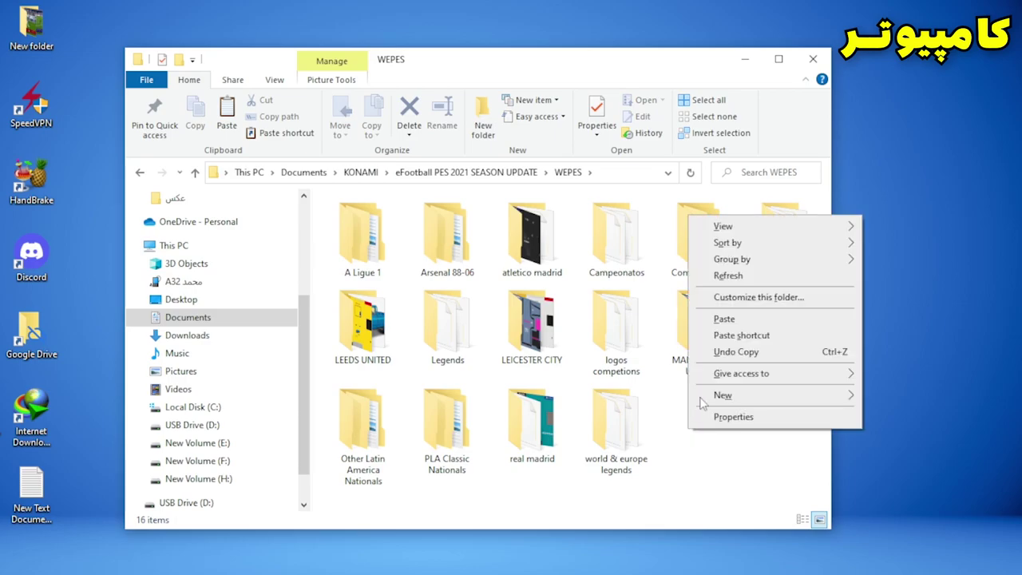
left_click(724, 318)
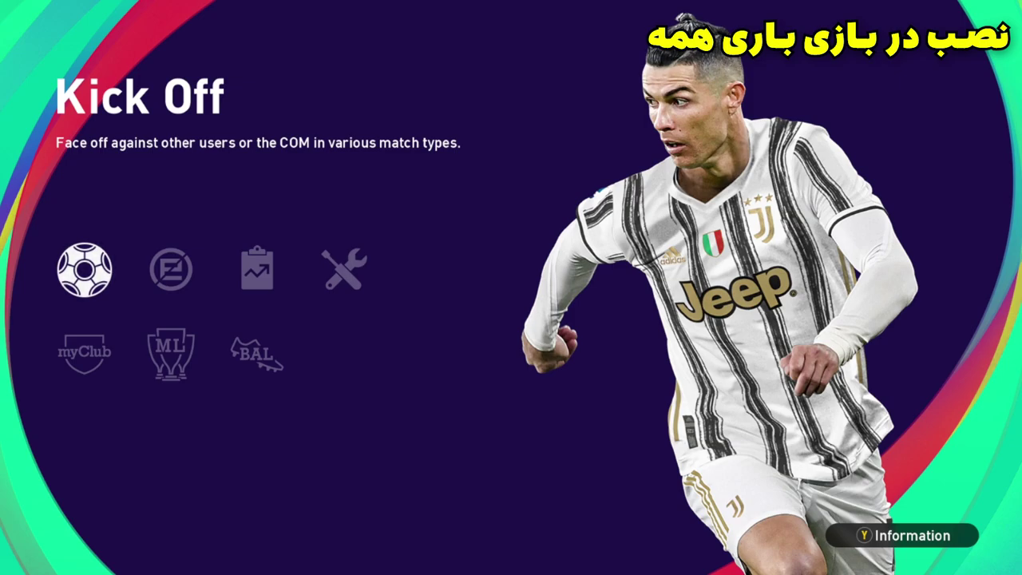
Switch to PES 2021 and open Edit mode from the game settings.
key("Right")
key("Right")
key("Right")
key("Return")
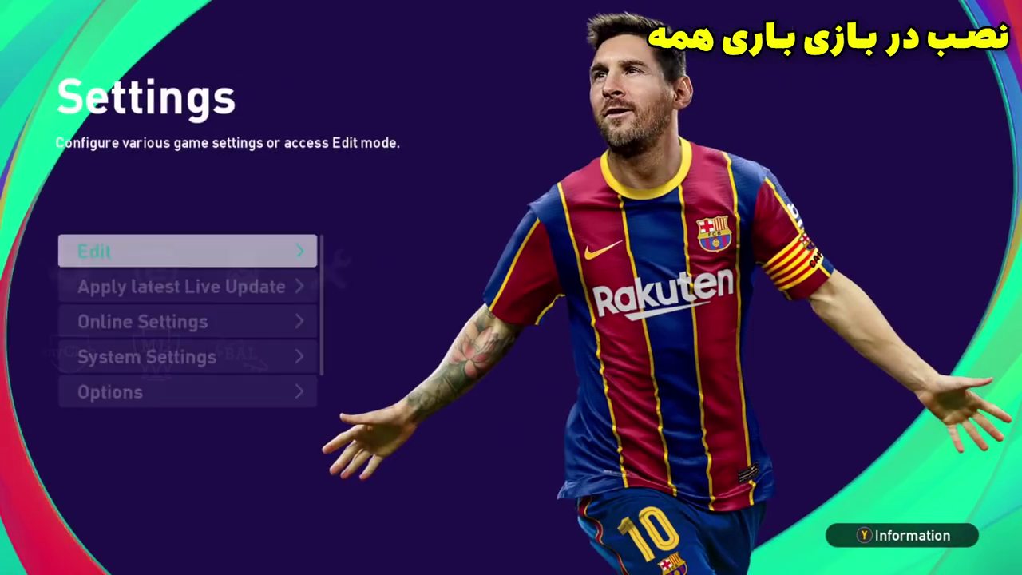
key("Return")
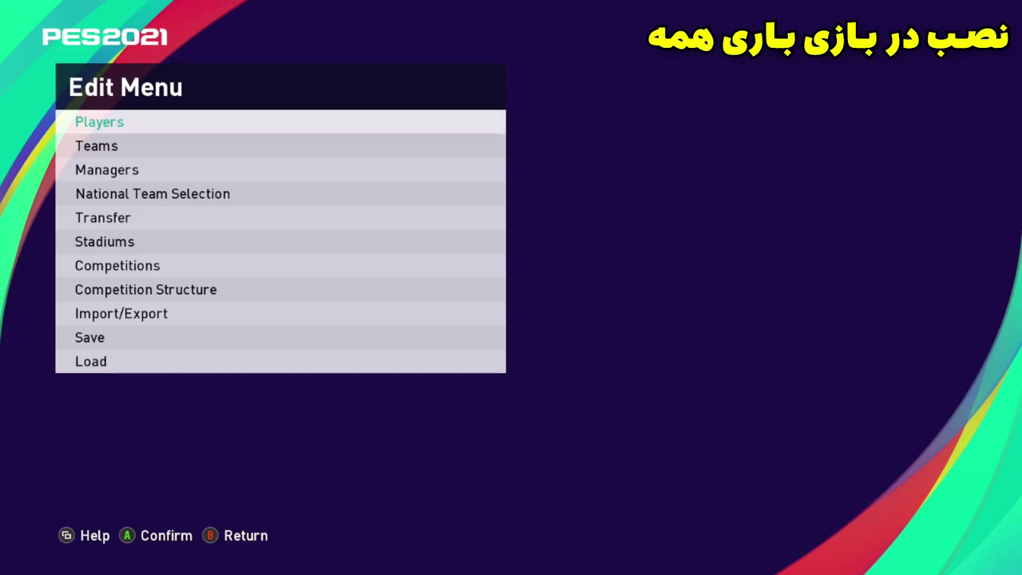
Open the team import file list under Import/Export, acknowledging the import notice.
key("Down")
key("Down")
key("Down")
key("Down")
key("Down")
key("Down")
key("Down")
key("Down")
key("Return")
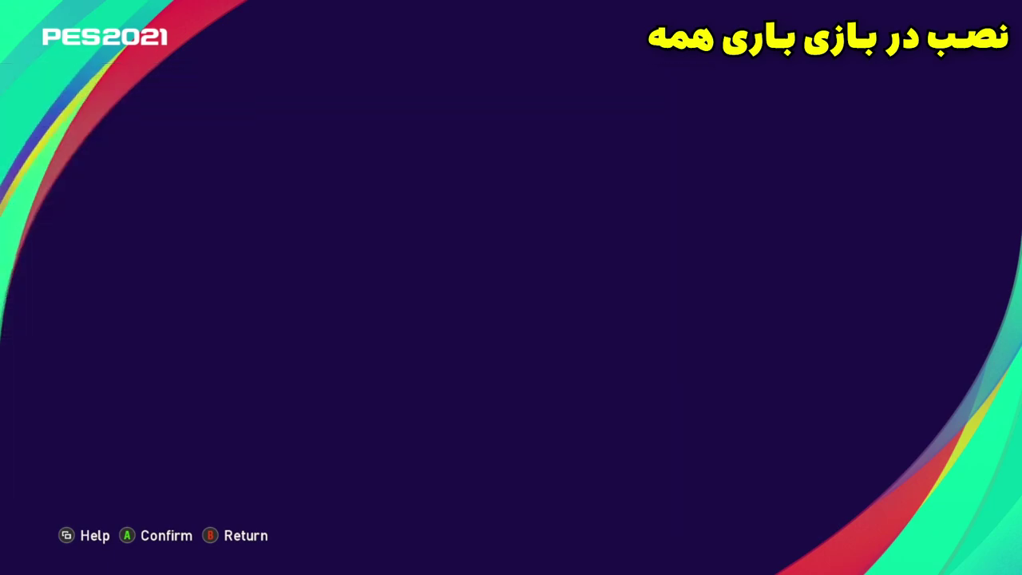
key("Return")
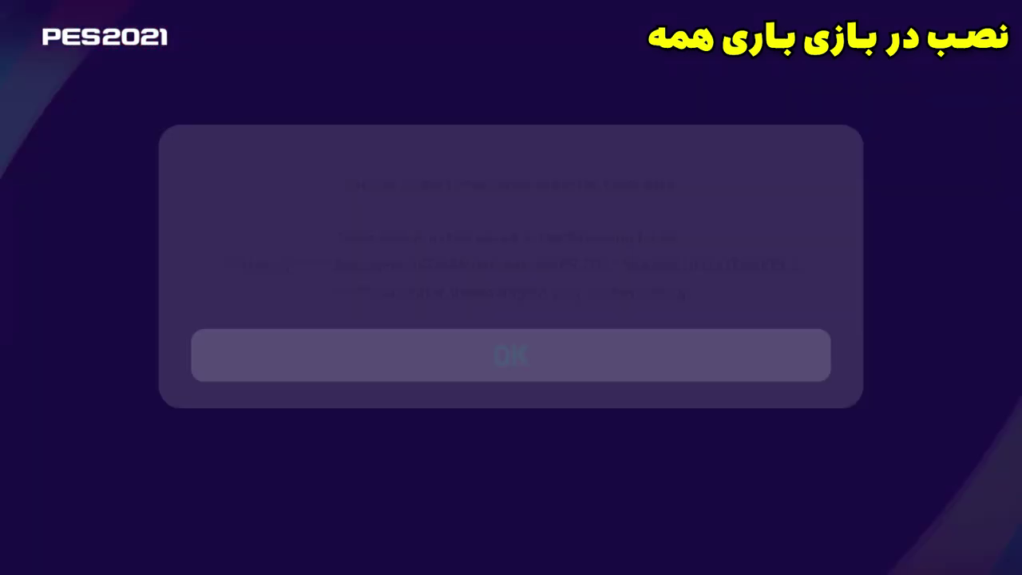
key("Return")
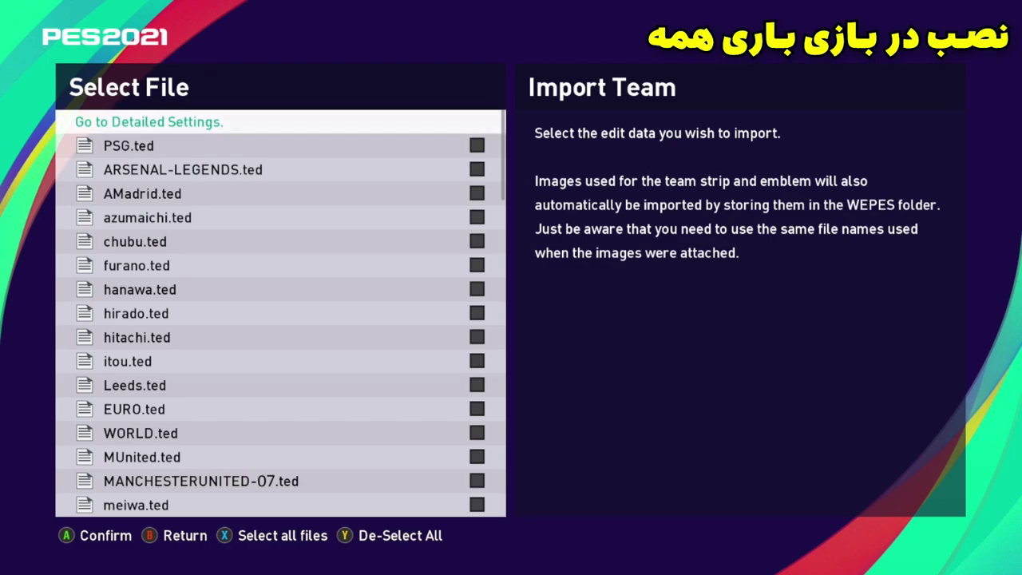
Import all listed team files, applying player and squad data and overwriting image files of the same name.
key("x")
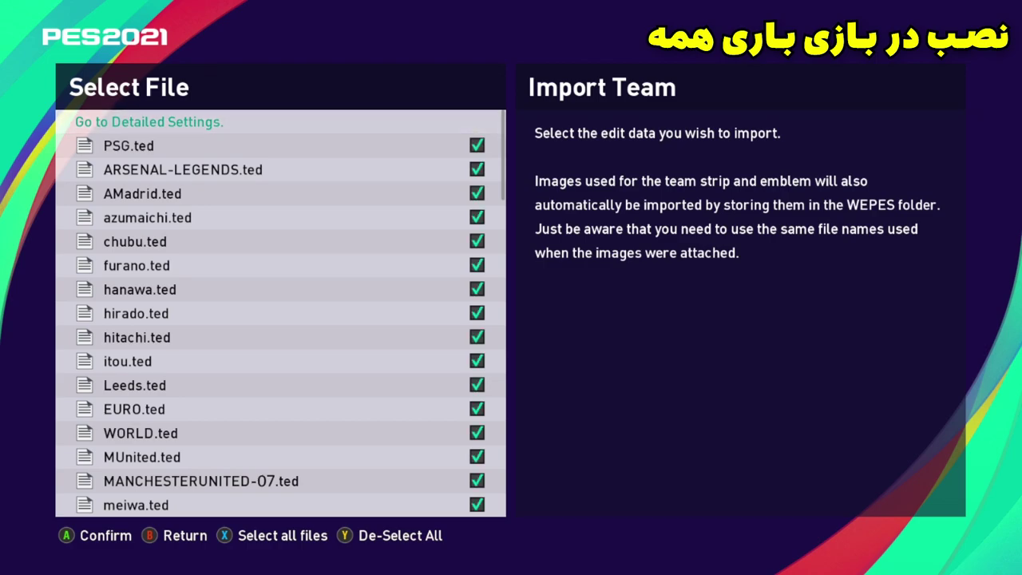
key("Return")
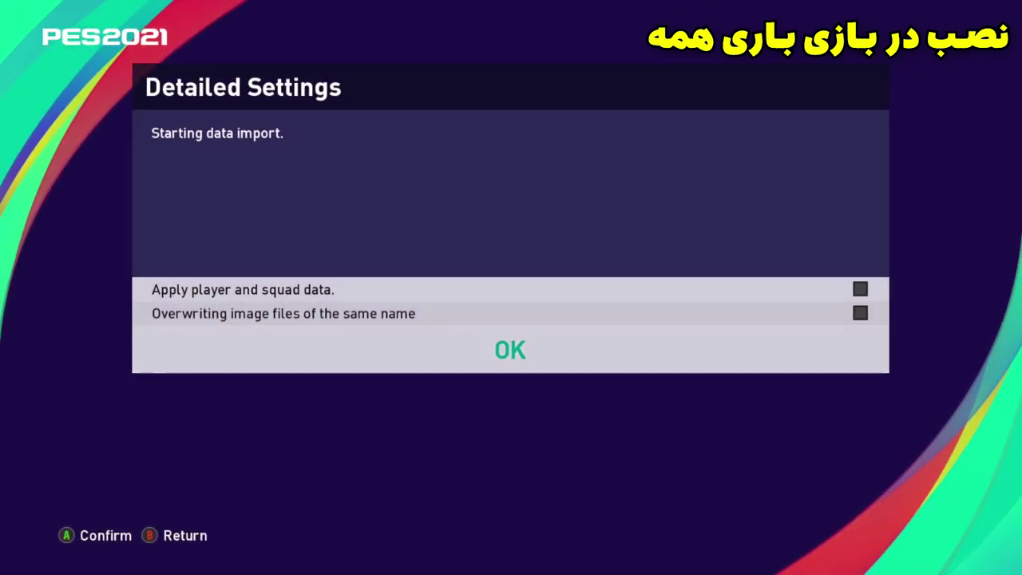
key("Up")
key("Up")
key("Down")
key("Down")
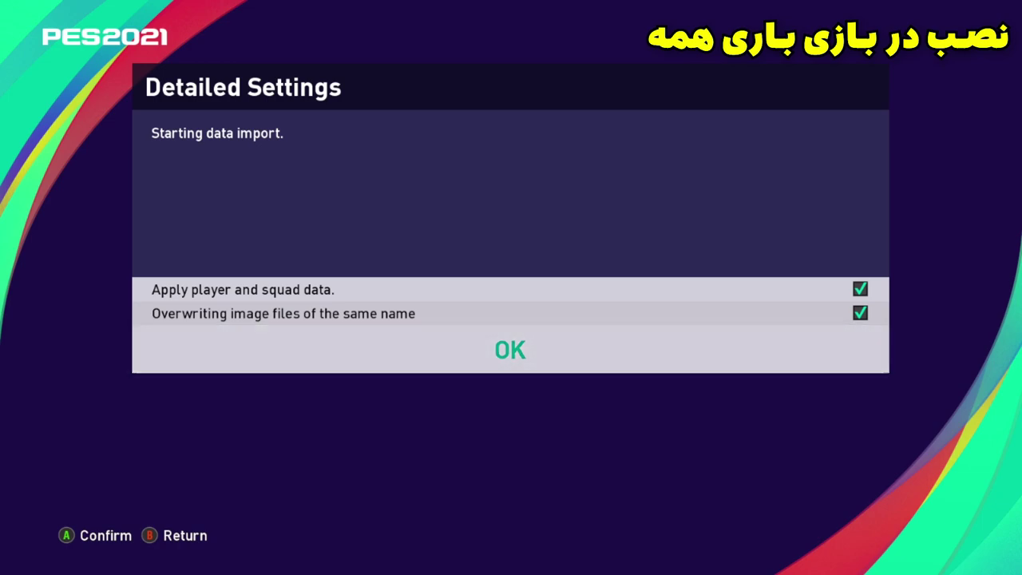
key("Return")
key("Escape")
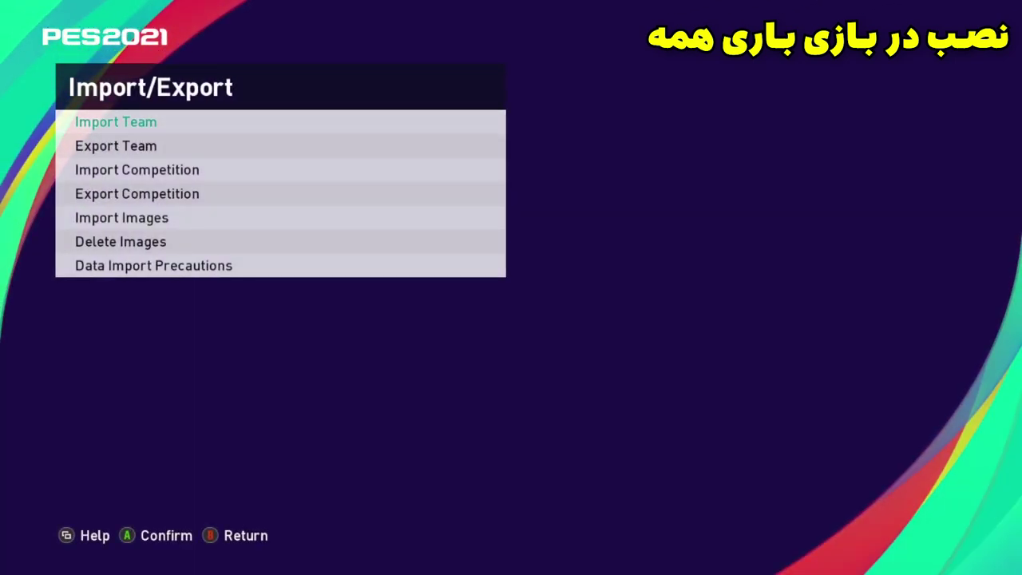
Open the competition import file list under Import/Export and select all listed competition files.
key("Down")
key("Down")
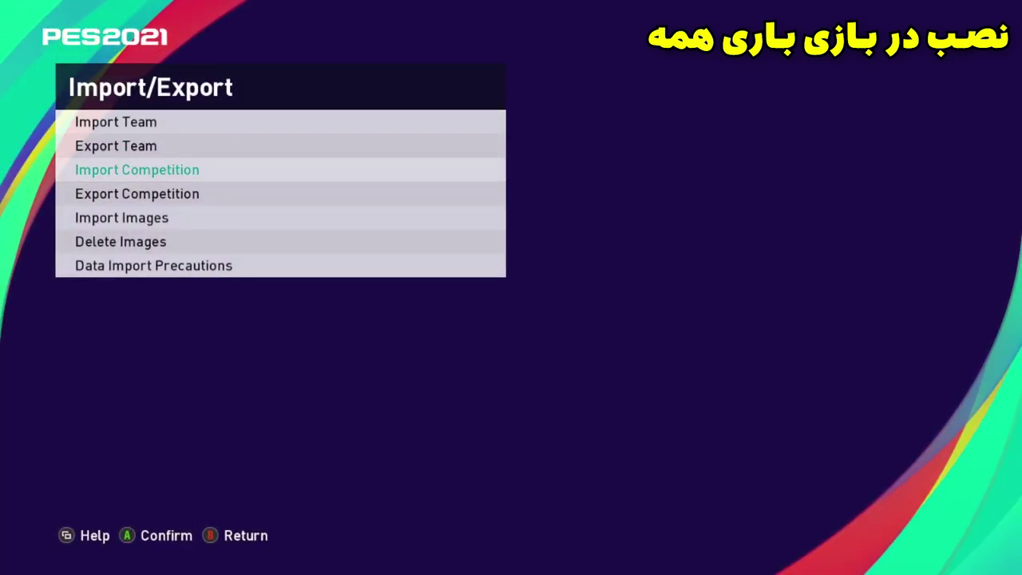
key("Return")
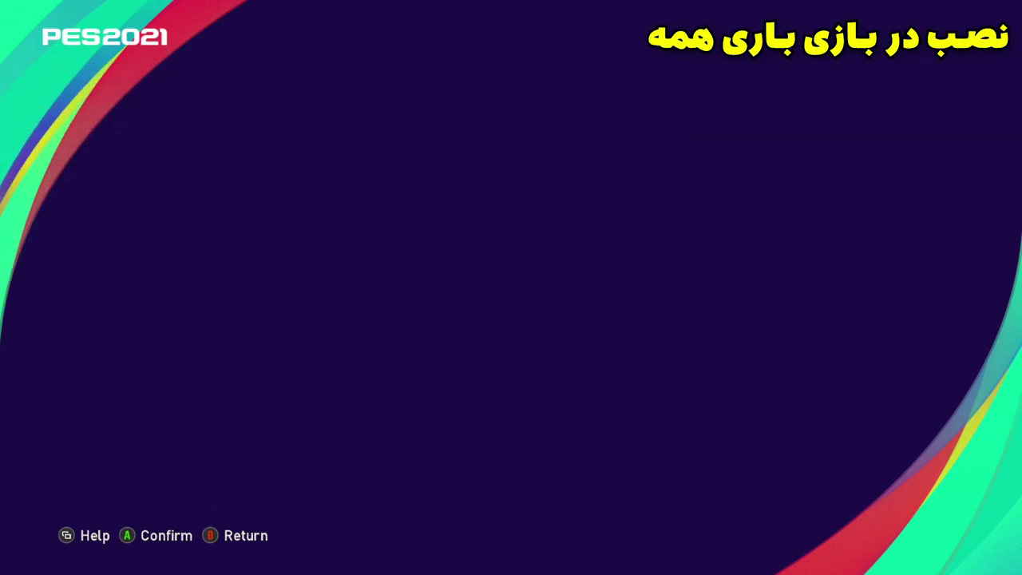
key("Return")
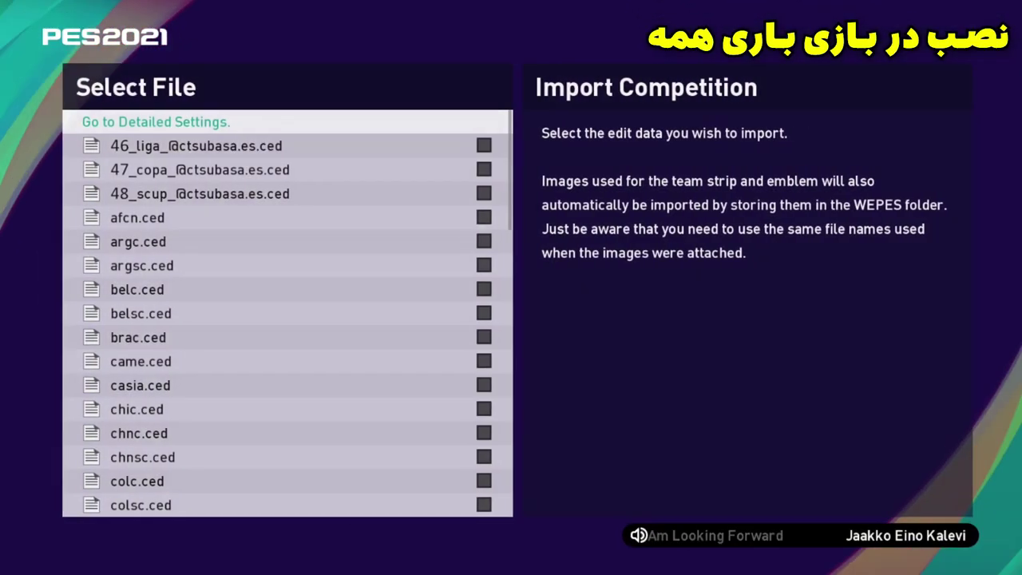
key("x")
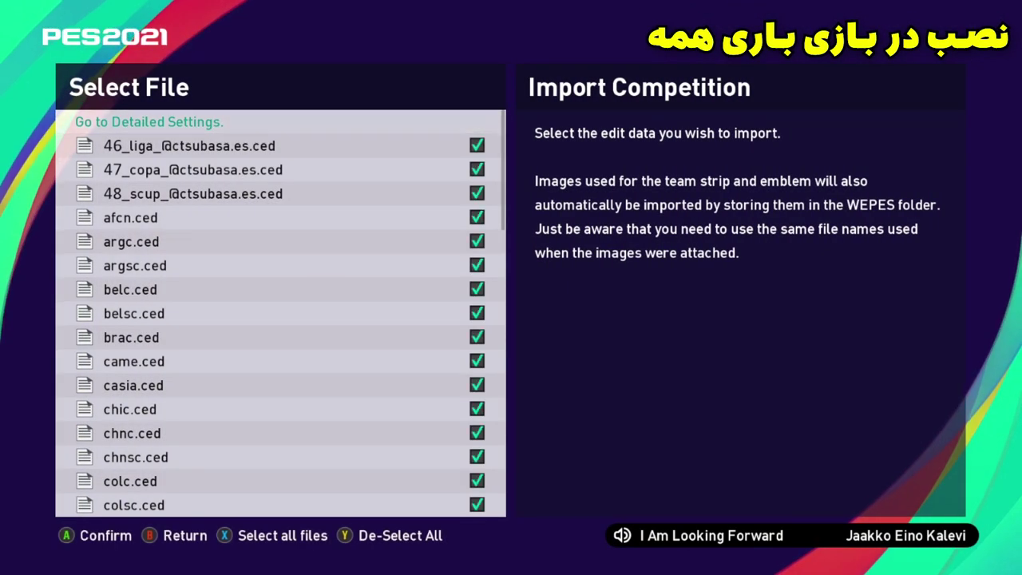
Import the selected competition files with overwriting of image files of the same name enabled.
key("Return")
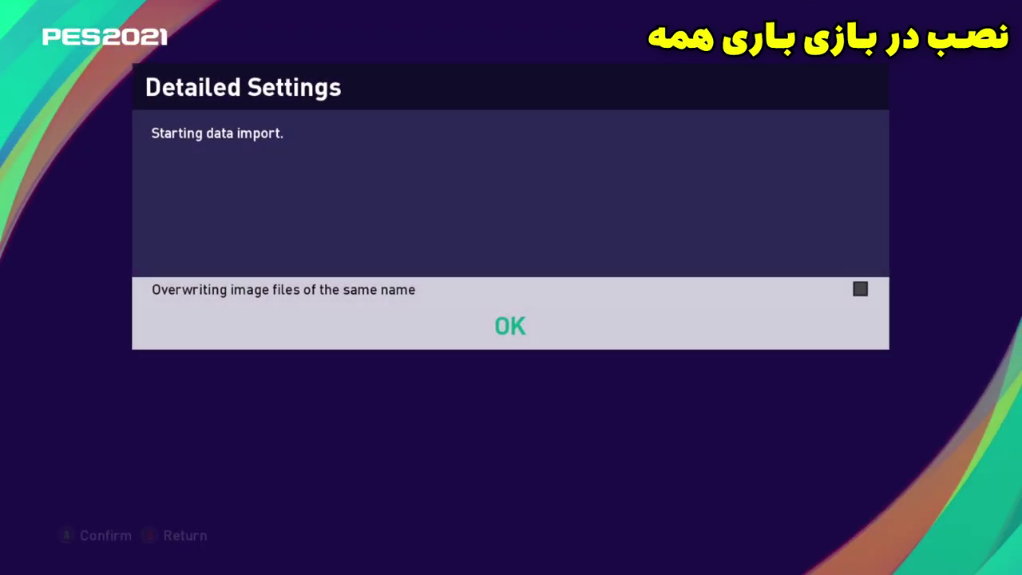
key("Up")
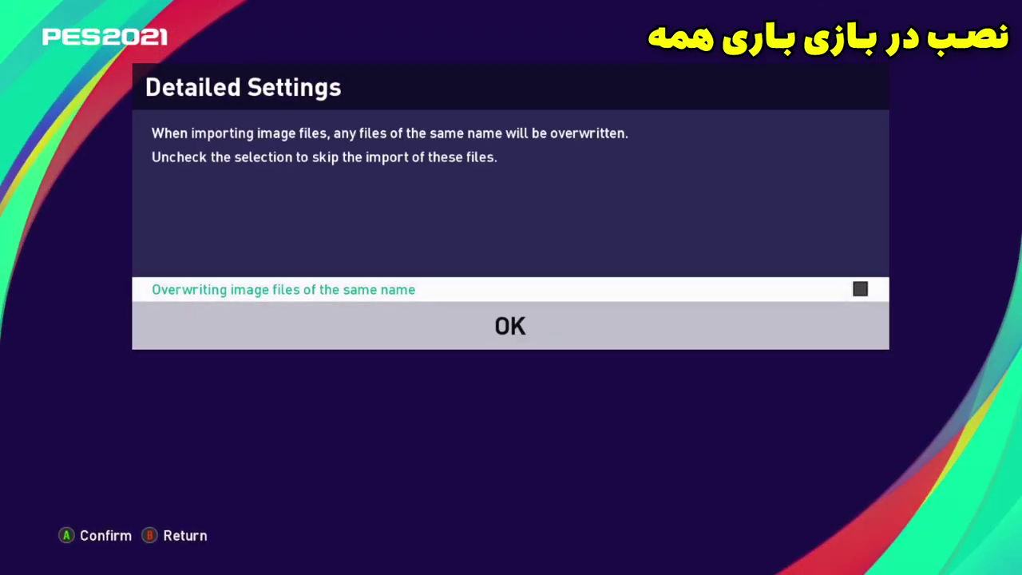
key("Return")
key("Down")
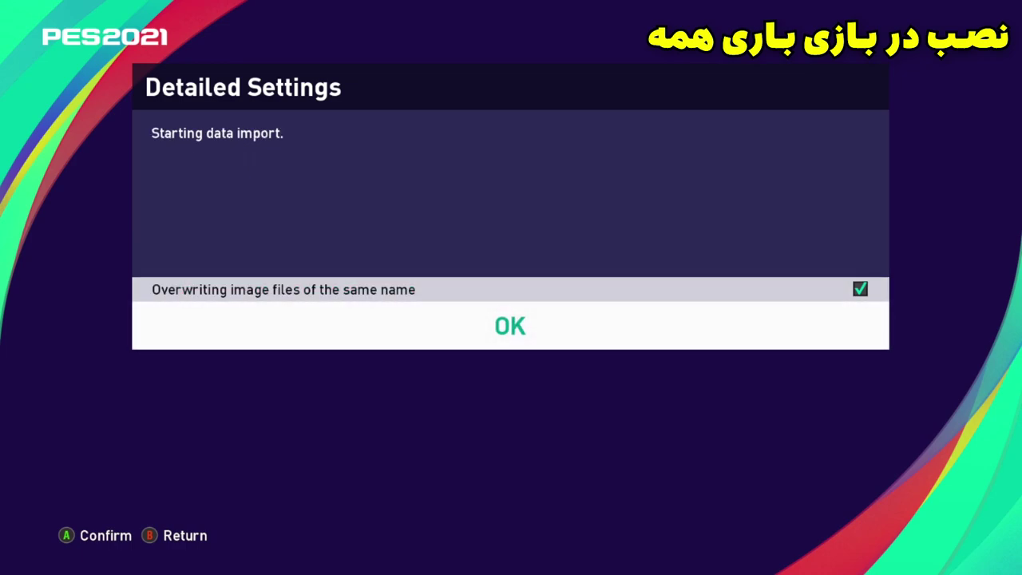
key("Return")
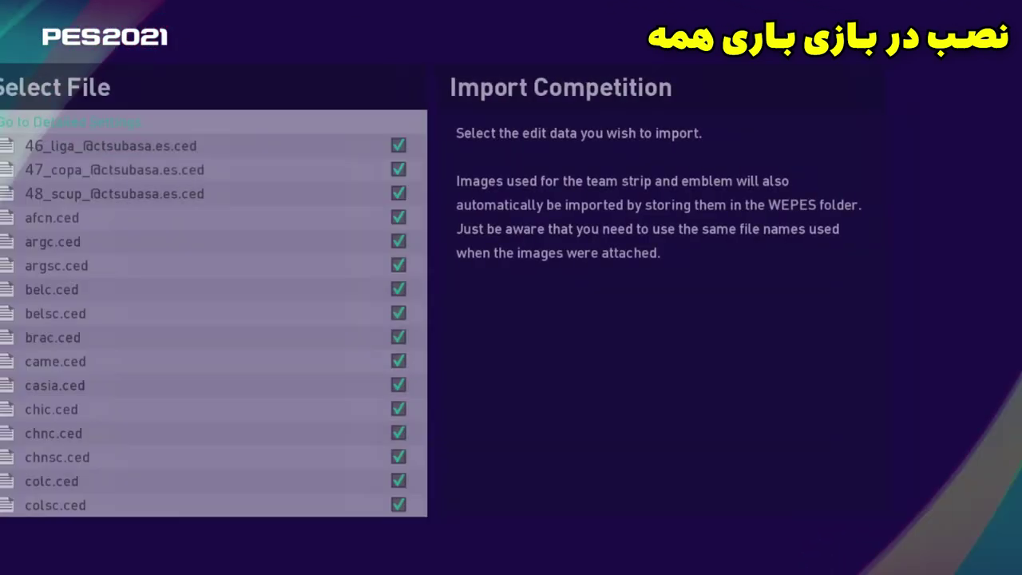